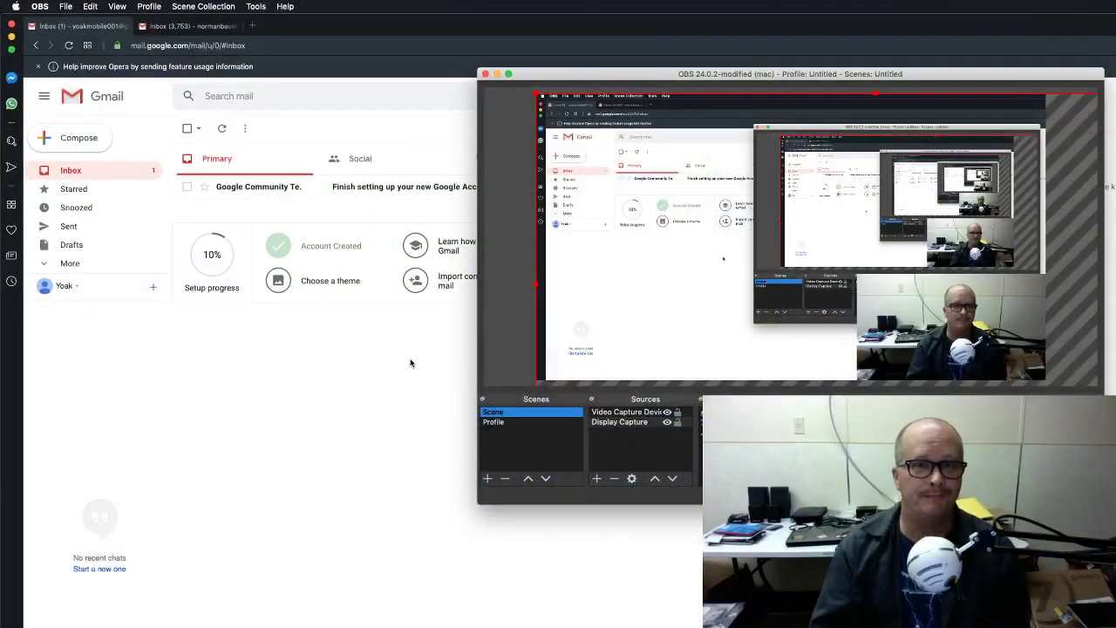
Load photos.google.com in a new Opera tab to show the Nov 2 photo library.
{"action": "left_click", "coordinate": [396, 369]}
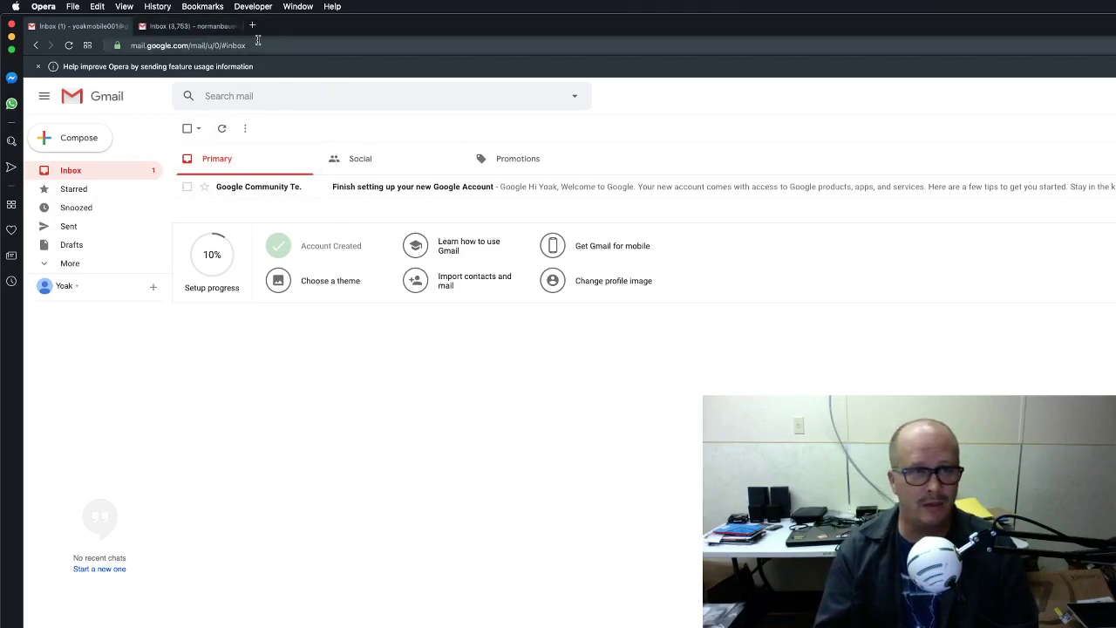
{"action": "left_click", "coordinate": [252, 27]}
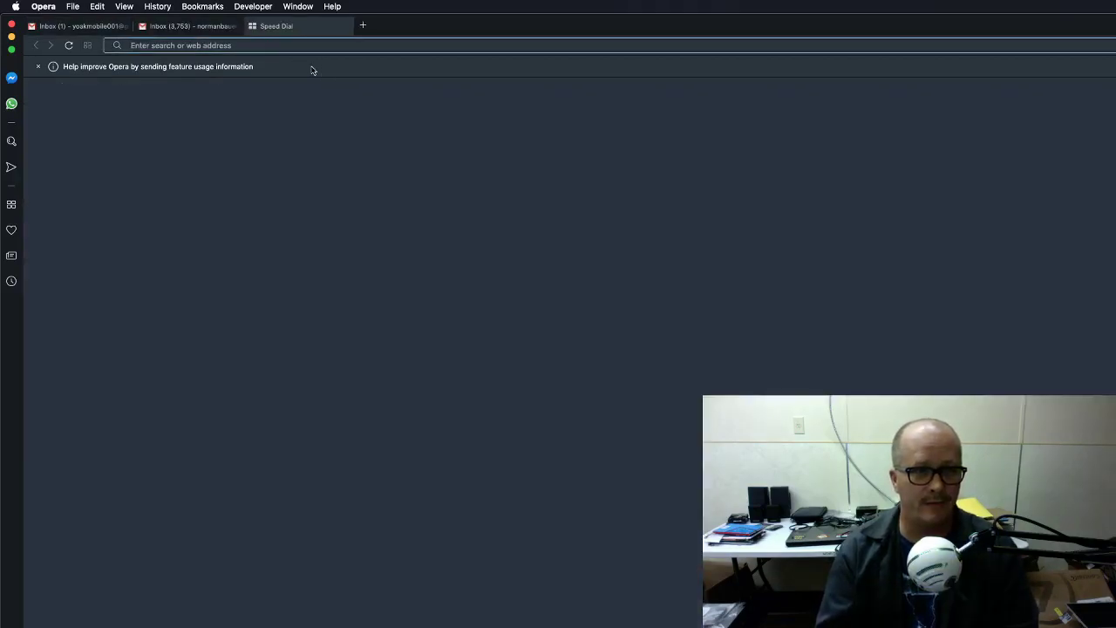
{"action": "type", "text": "pho"}
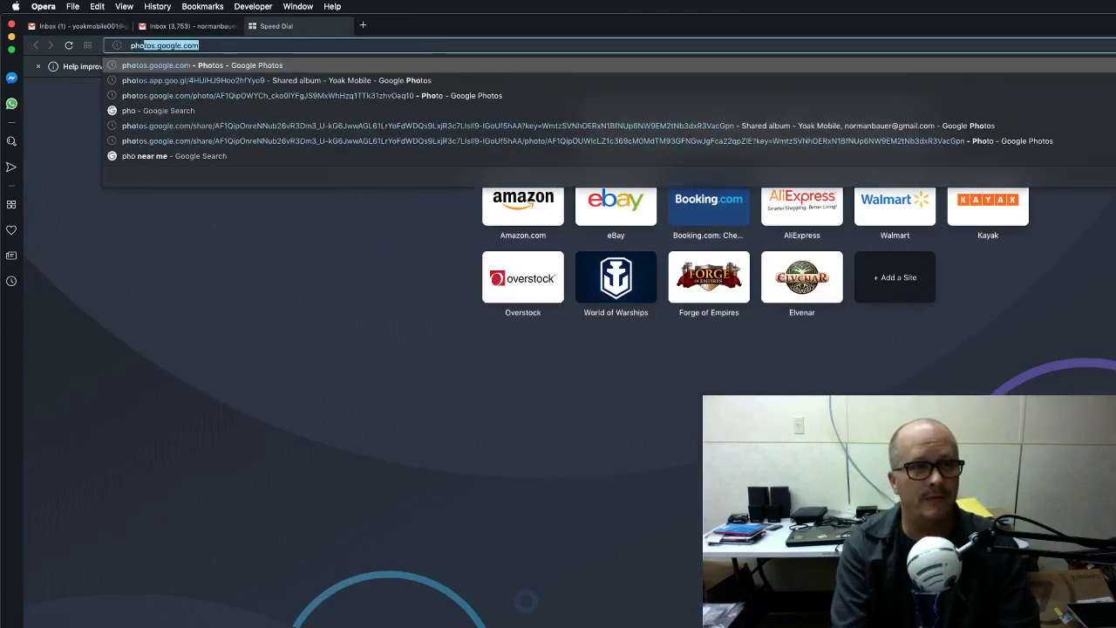
{"action": "key", "text": "Return"}
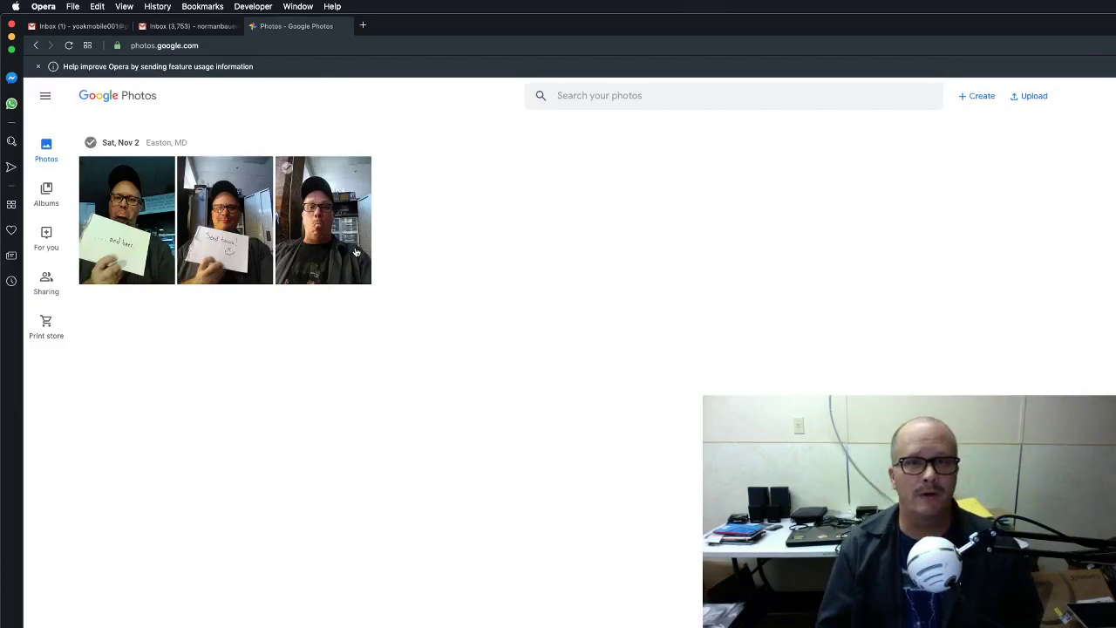
{"action": "left_click", "coordinate": [224, 244]}
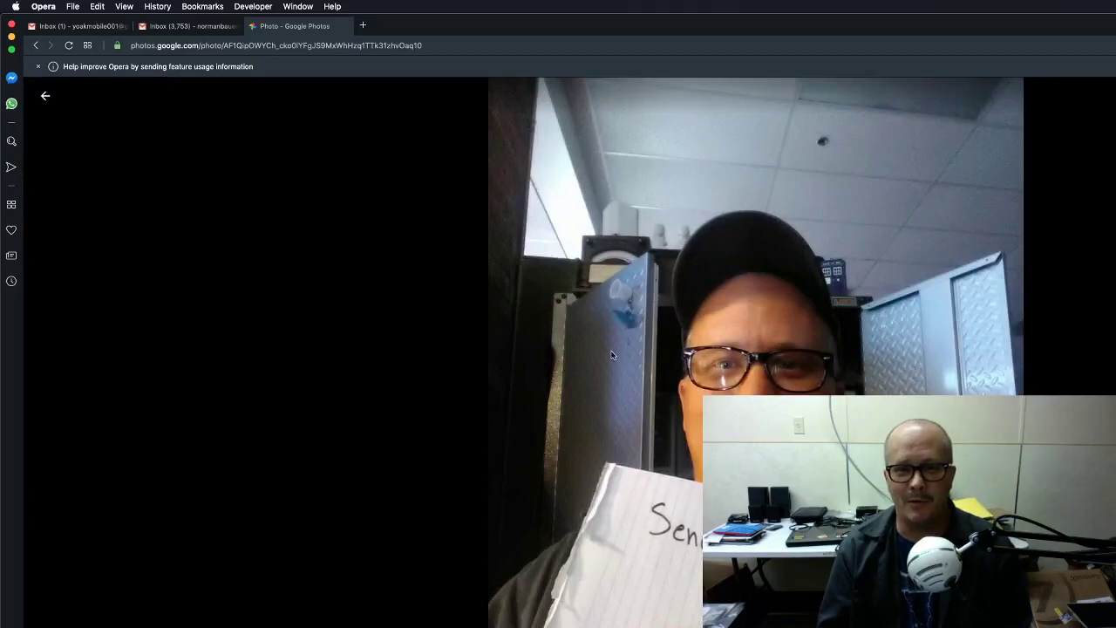
{"action": "left_click", "coordinate": [50, 100]}
{"action": "left_click", "coordinate": [166, 198]}
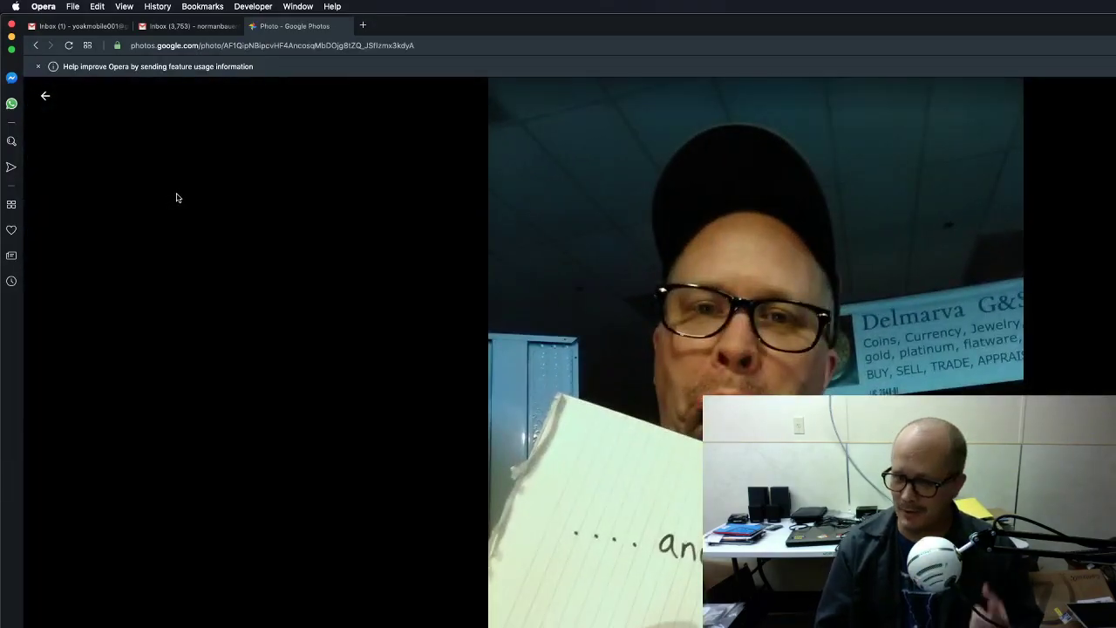
{"action": "left_click", "coordinate": [44, 98]}
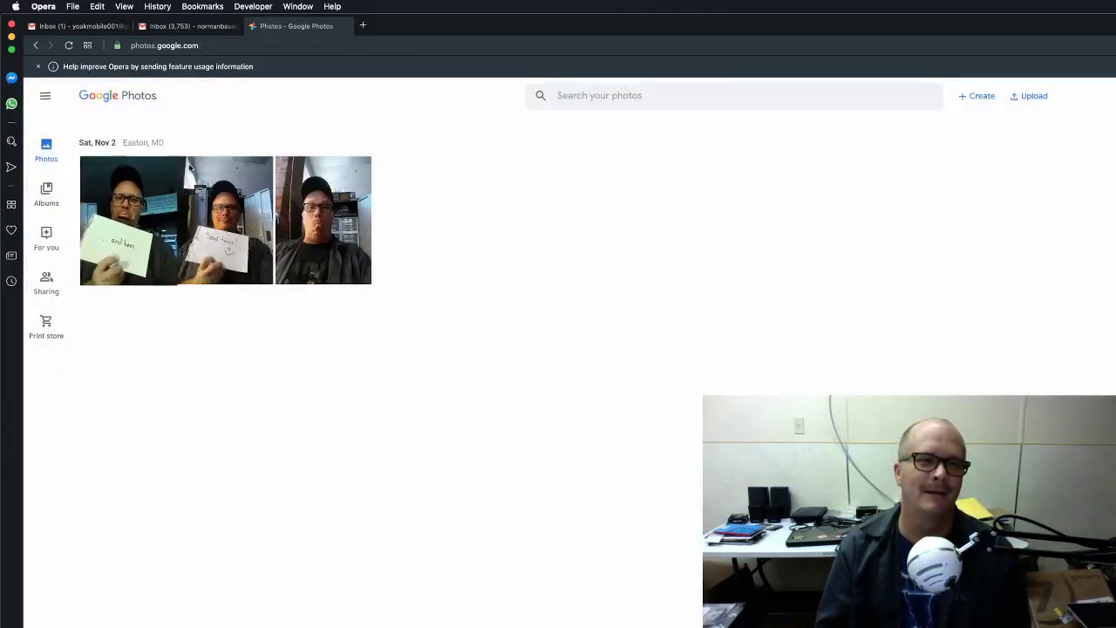
{"action": "left_click", "coordinate": [311, 214]}
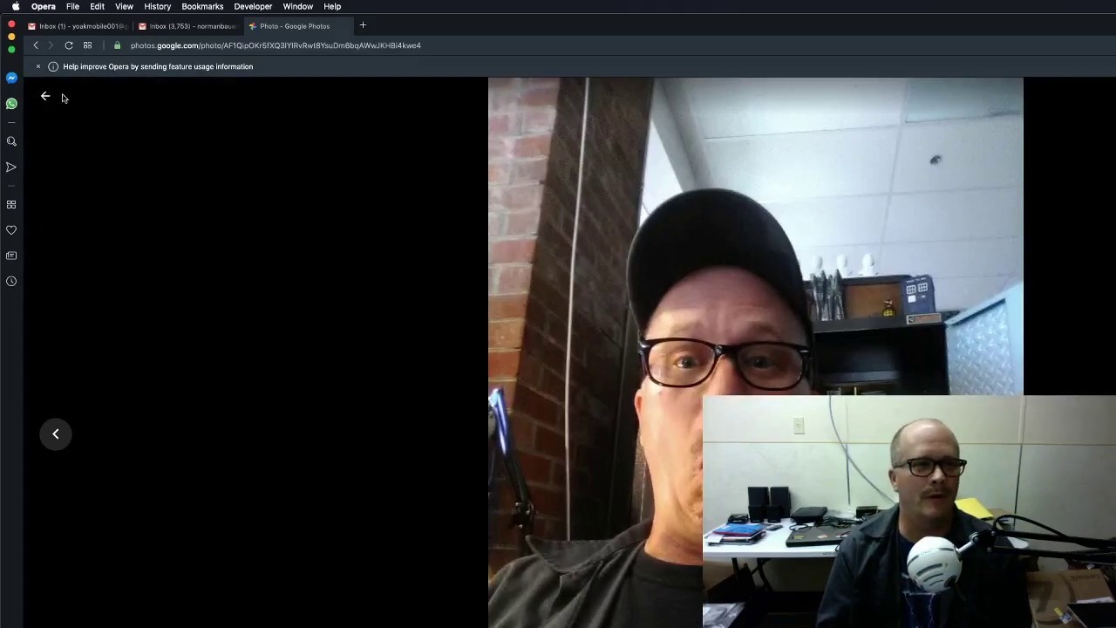
{"action": "left_click", "coordinate": [45, 96]}
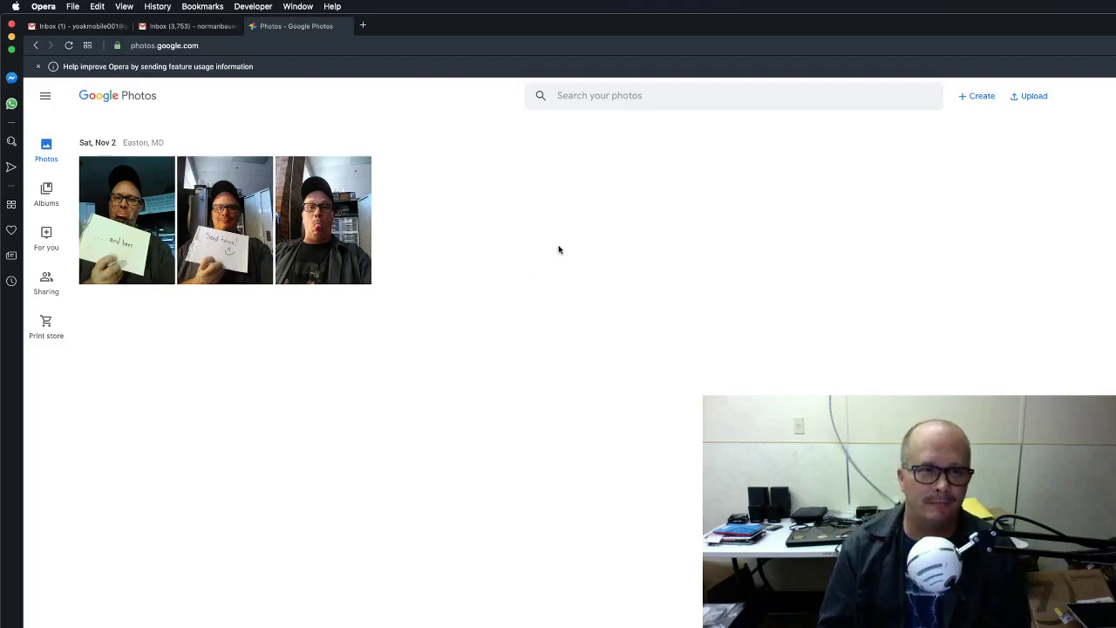
{"action": "mouse_move", "coordinate": [290, 170]}
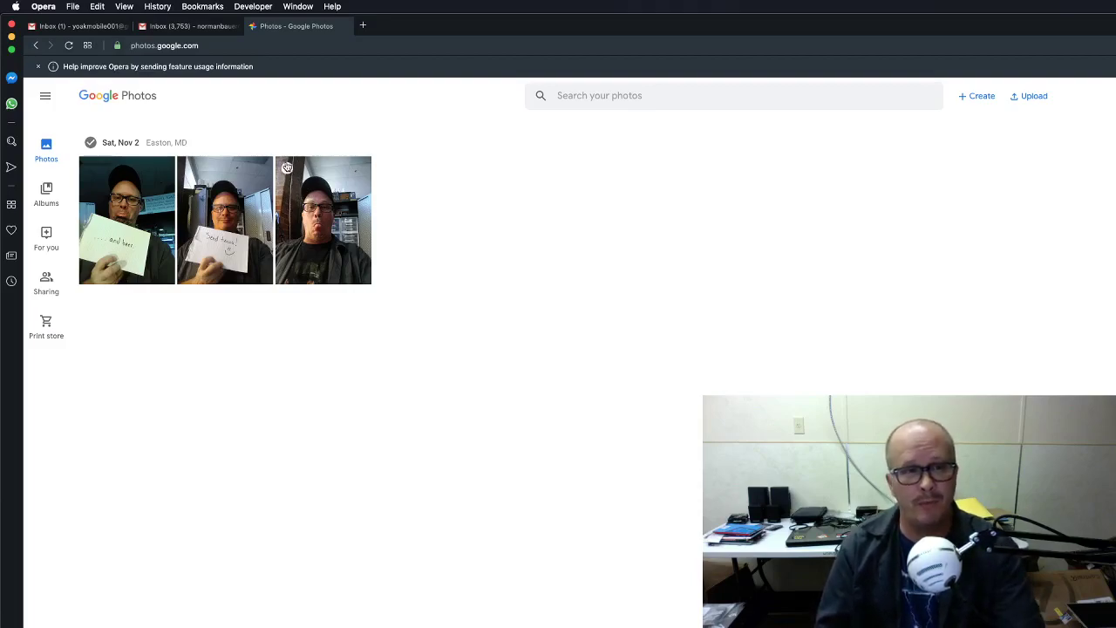
Share the second and third Nov 2 photos with the contact, adding the message 'Hey chec'.
{"action": "left_click", "coordinate": [289, 170]}
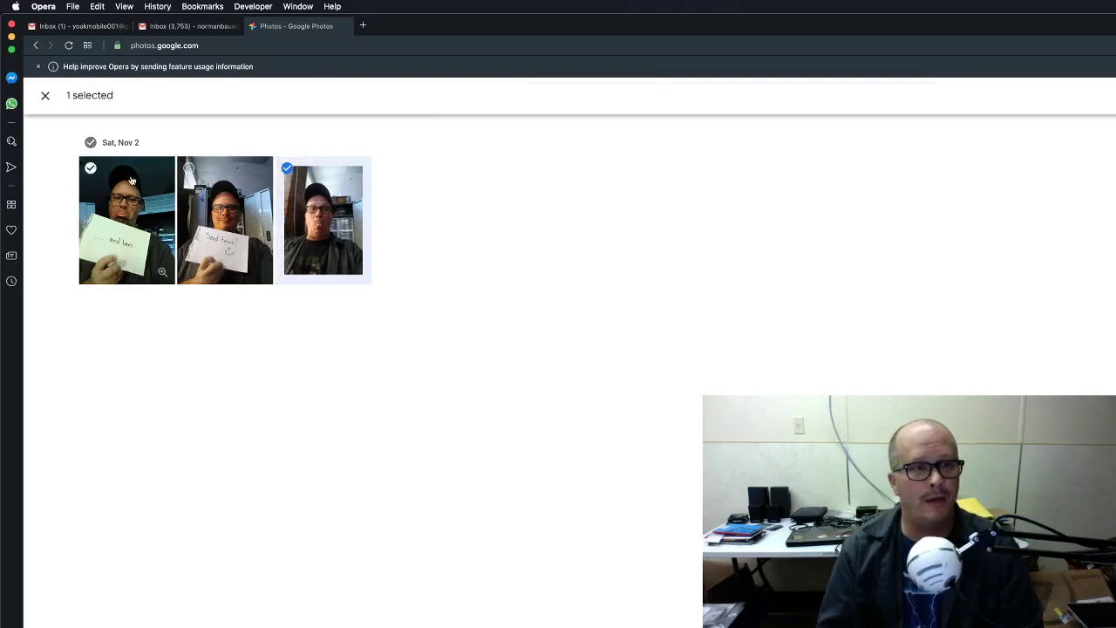
{"action": "left_click", "coordinate": [188, 168]}
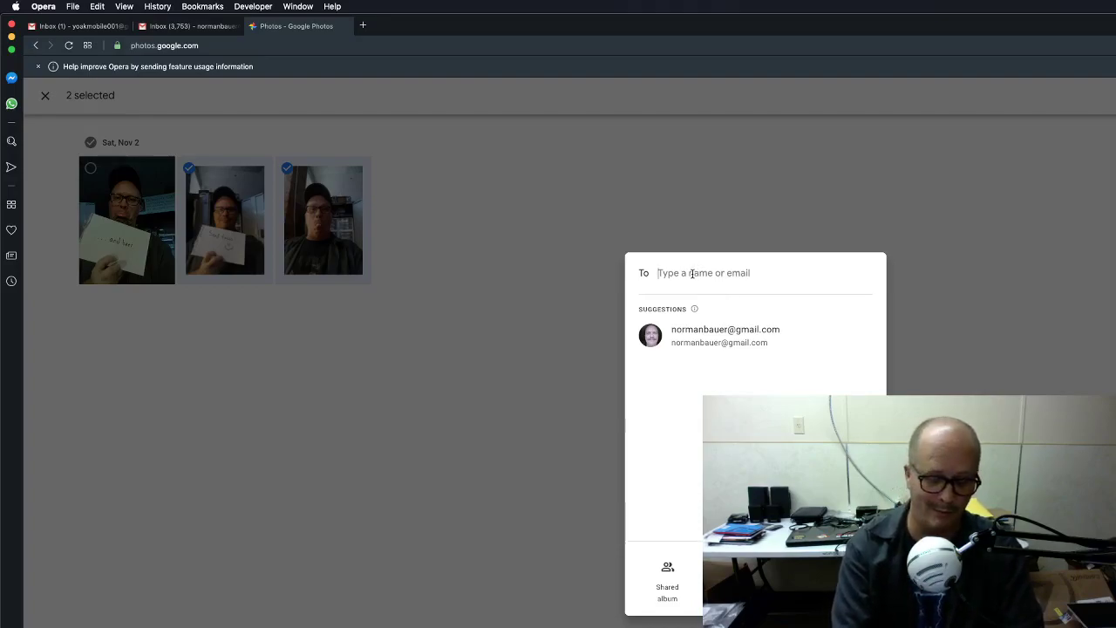
{"action": "type", "text": "noraman"}
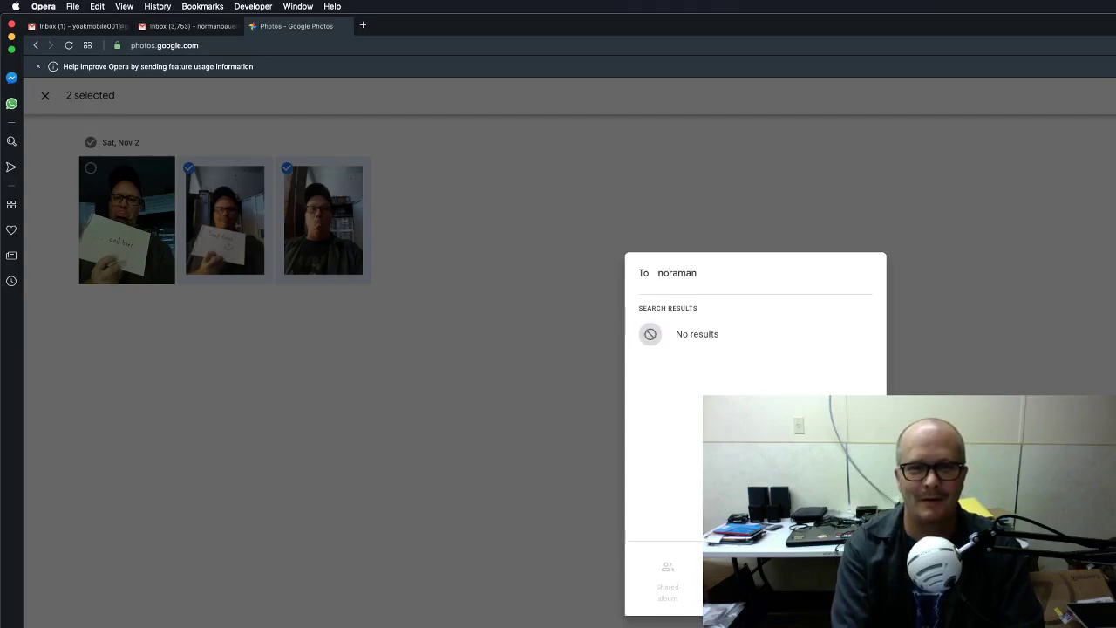
{"action": "key", "text": "BackSpace"}
{"action": "type", "text": "m"}
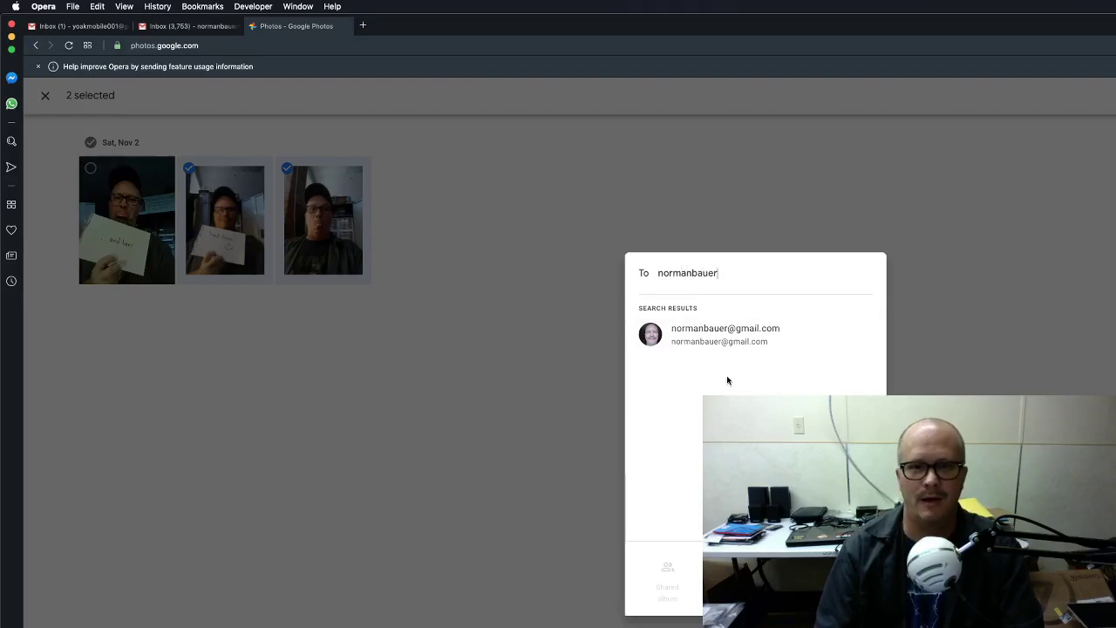
{"action": "left_click", "coordinate": [715, 334]}
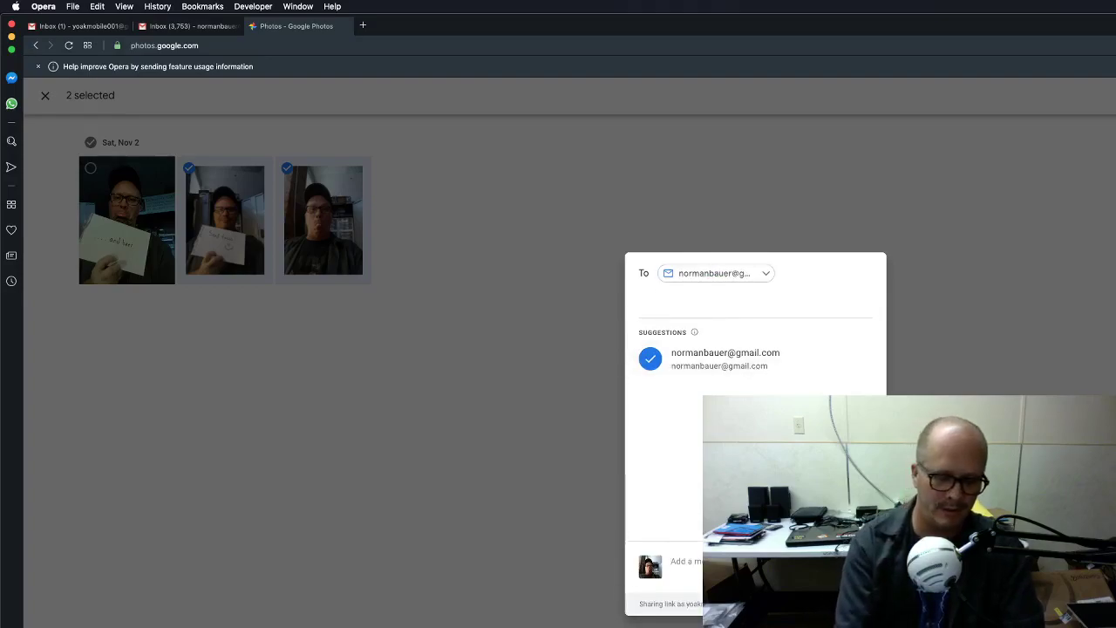
{"action": "type", "text": "Hey chec"}
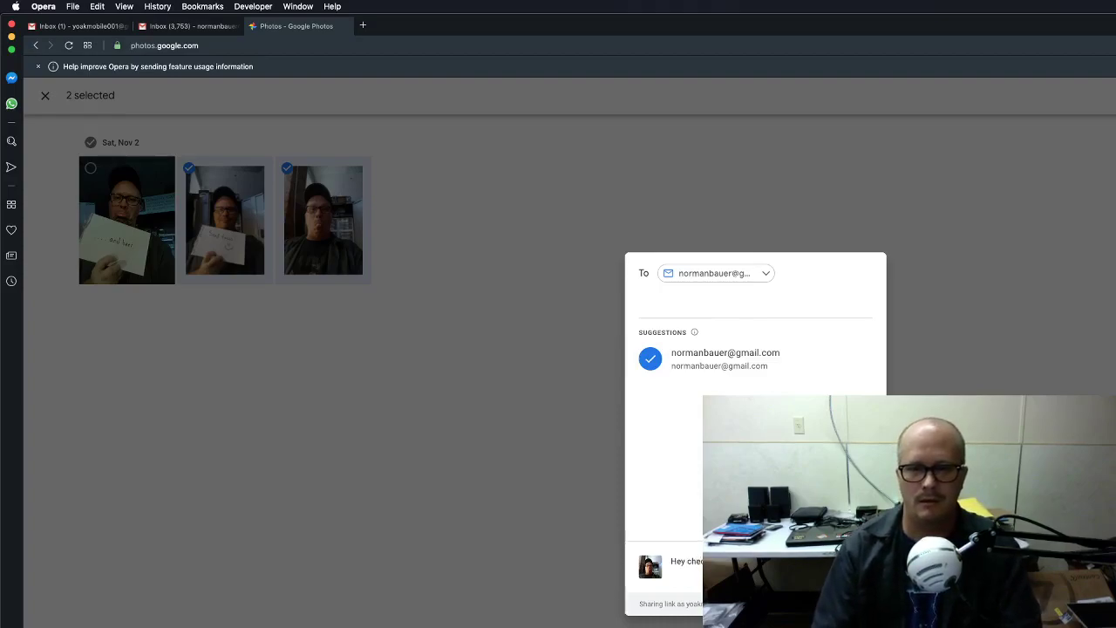
{"action": "key", "text": "Return"}
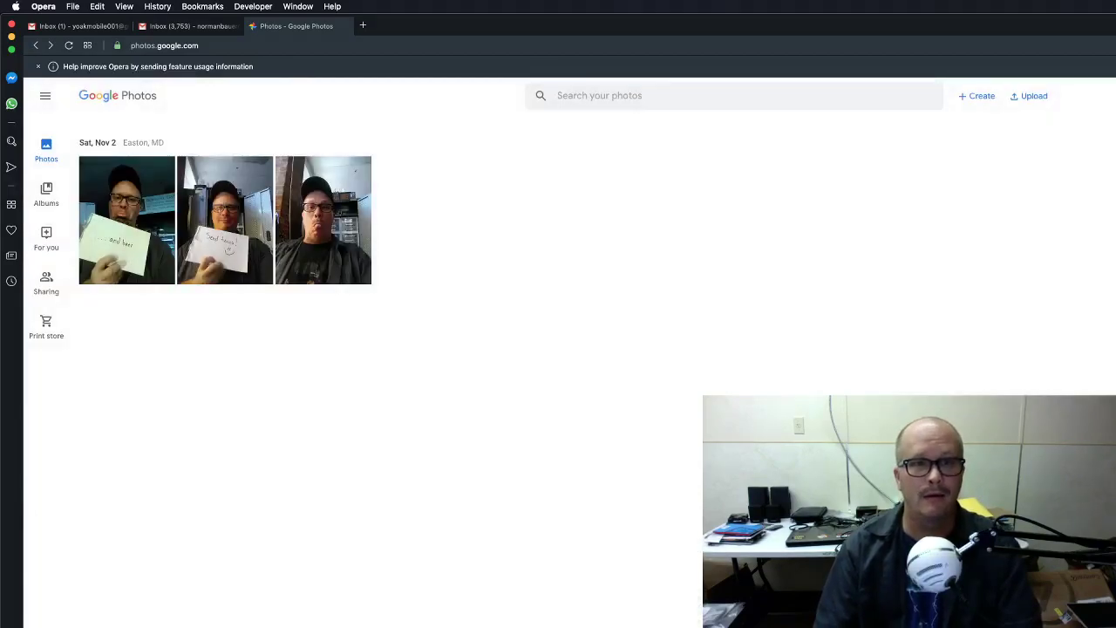
Refresh the other Gmail inbox and open the new 'shared 2 photos with you' email.
{"action": "left_click", "coordinate": [200, 27]}
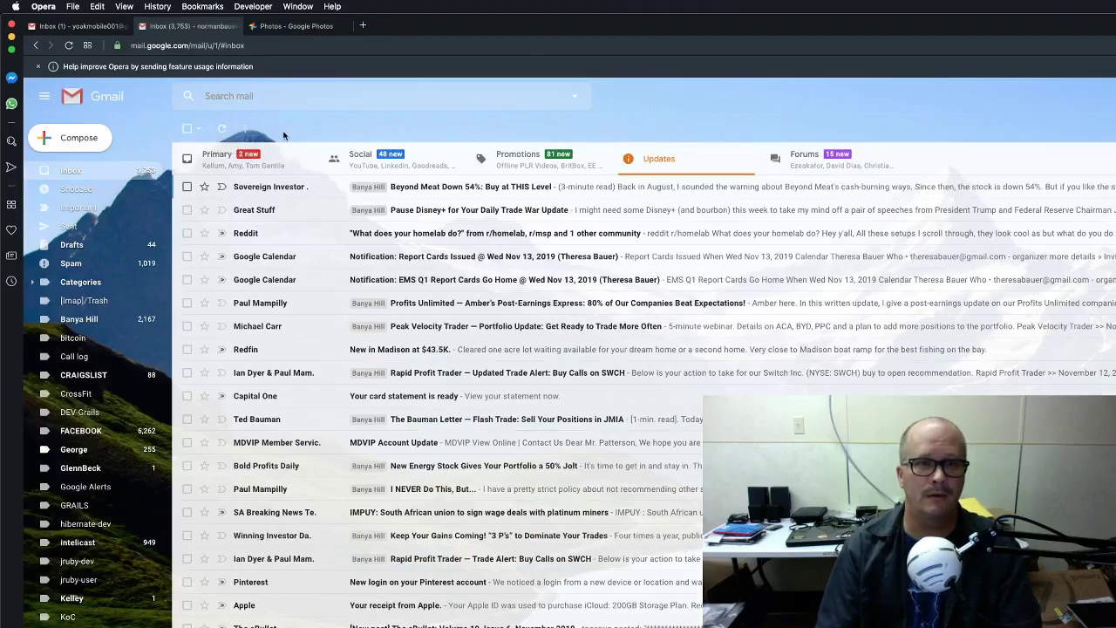
{"action": "left_click", "coordinate": [221, 128]}
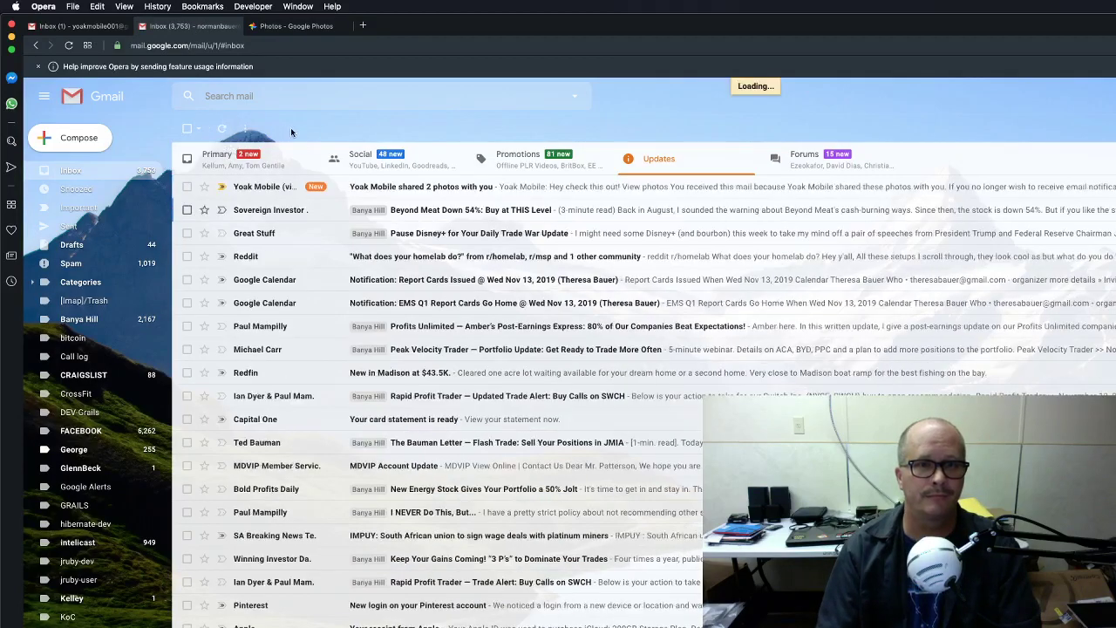
{"action": "left_click", "coordinate": [287, 187]}
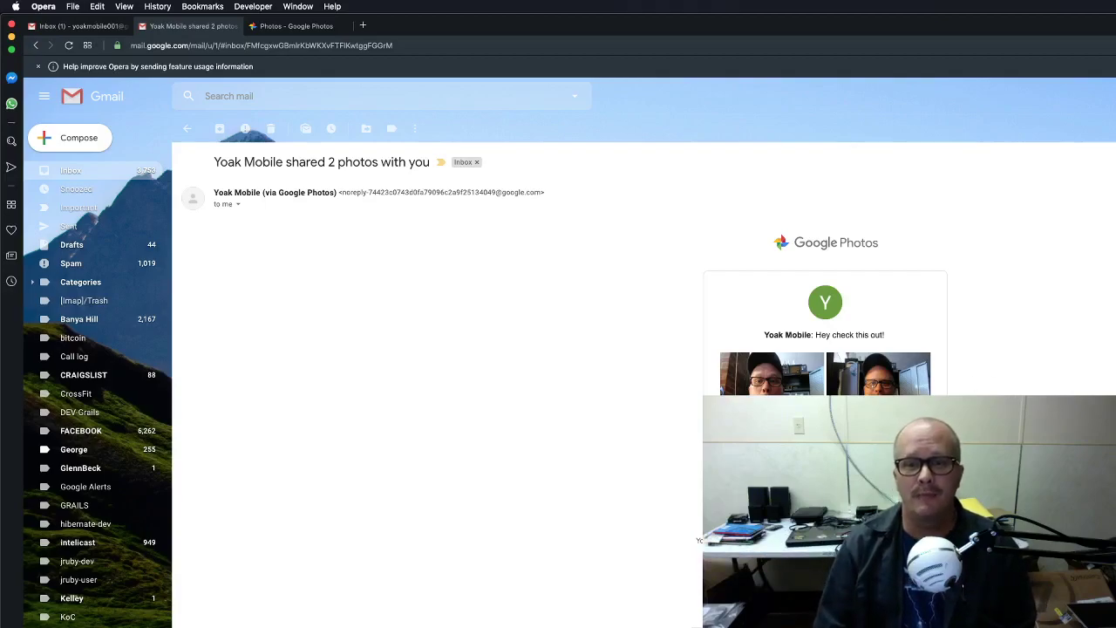
{"action": "left_click", "coordinate": [772, 373]}
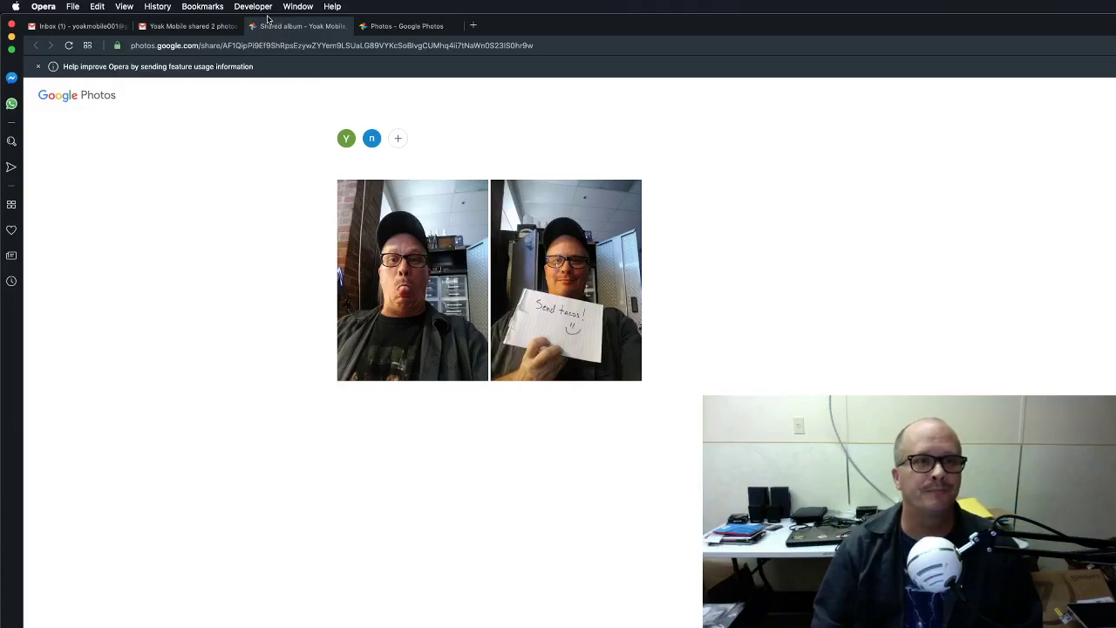
{"action": "left_click", "coordinate": [254, 26]}
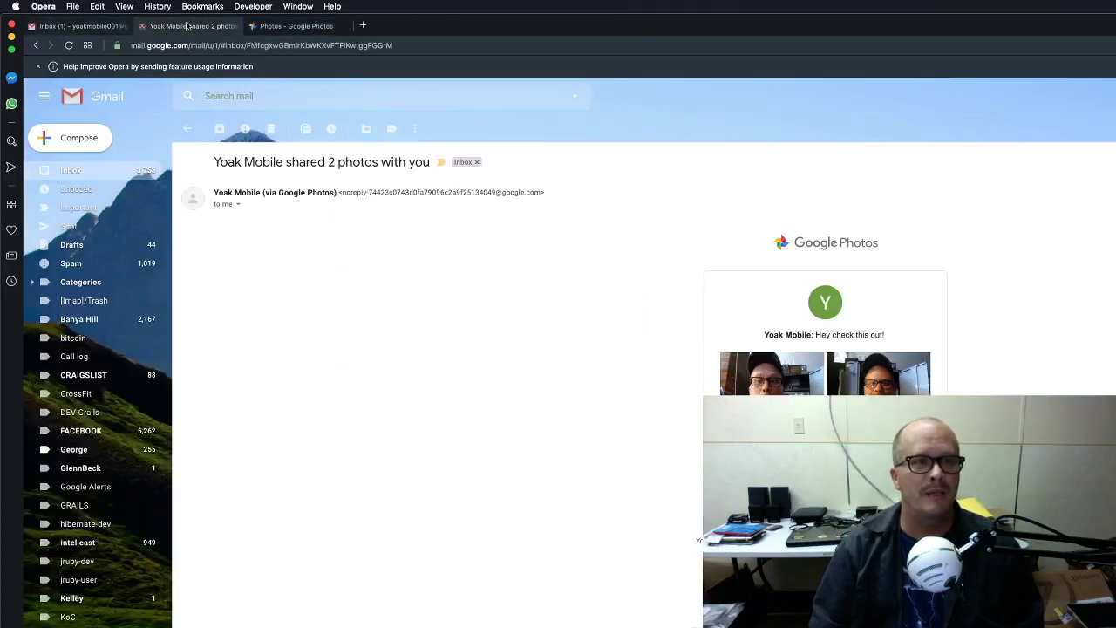
Select all three Nov 2 photos and create a copied share link for them as a new album.
{"action": "left_click", "coordinate": [265, 31]}
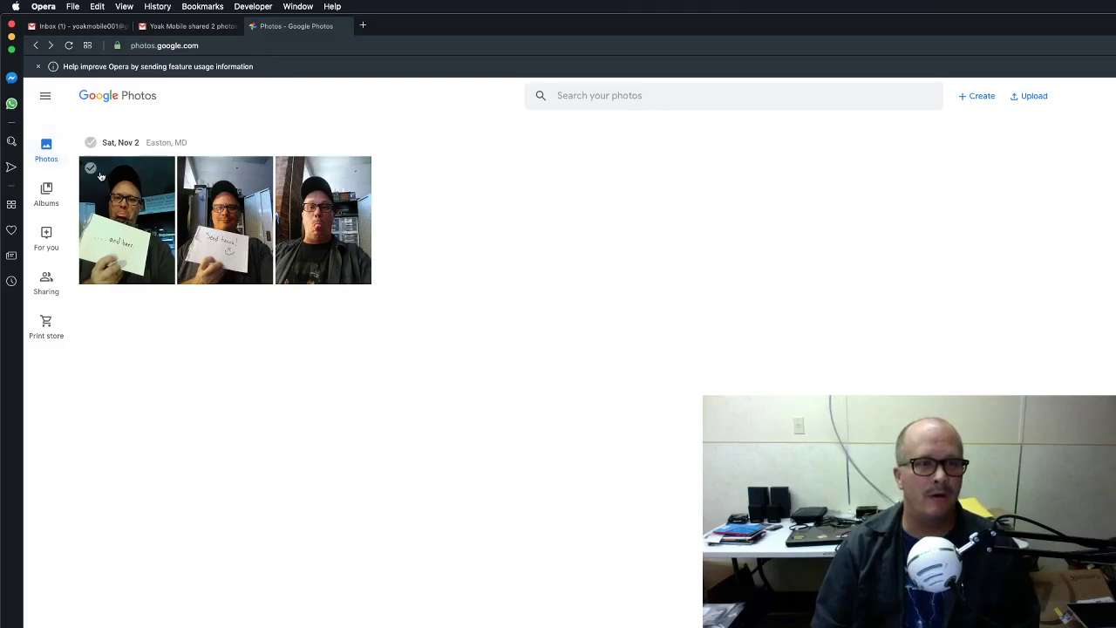
{"action": "left_click", "coordinate": [90, 169]}
{"action": "left_click", "coordinate": [189, 169]}
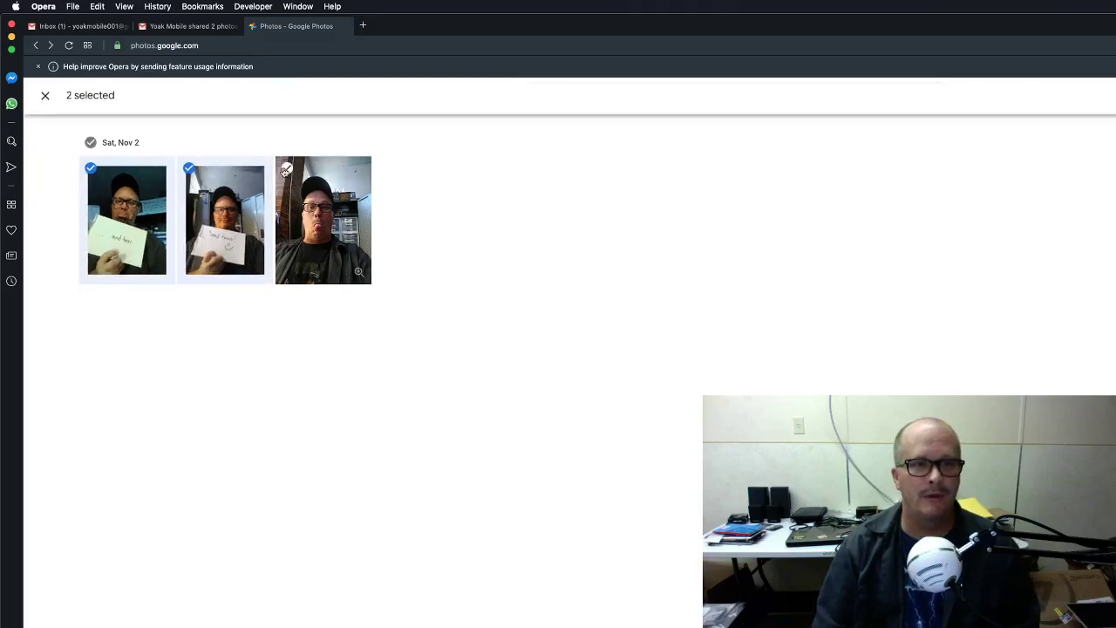
{"action": "left_click", "coordinate": [286, 169]}
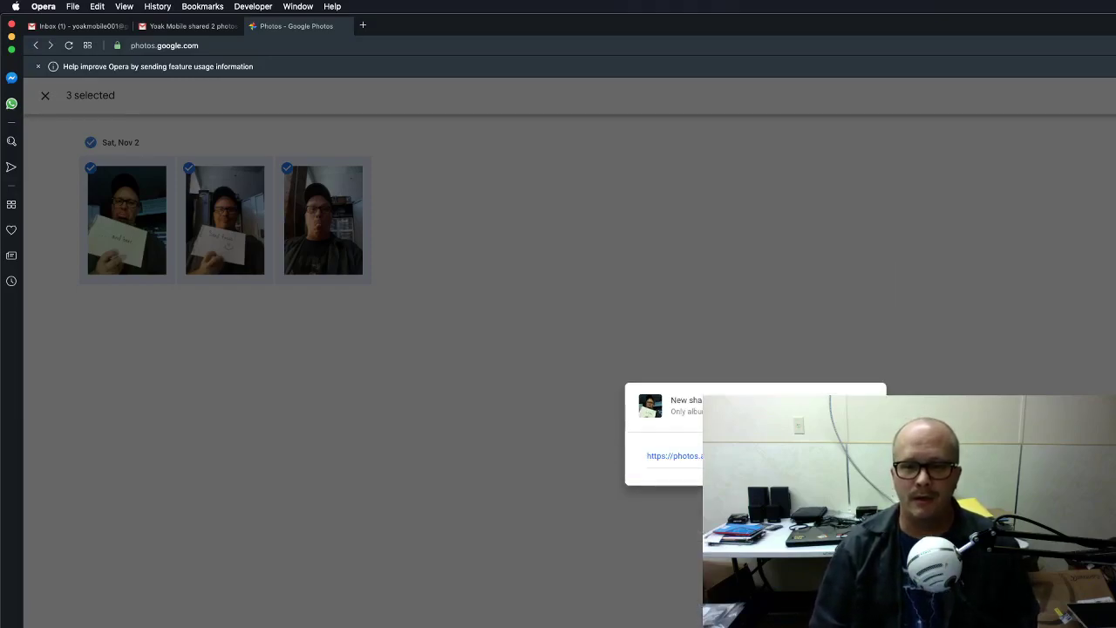
{"action": "key", "text": "Escape"}
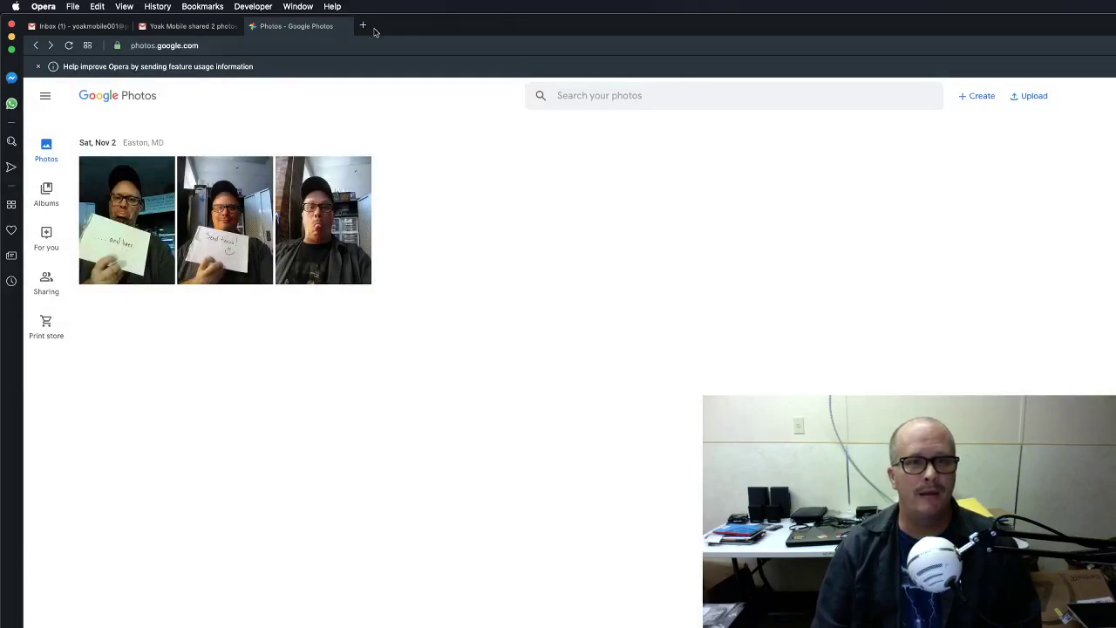
Paste the copied album share link into a new Opera tab's address bar.
{"action": "left_click", "coordinate": [363, 25]}
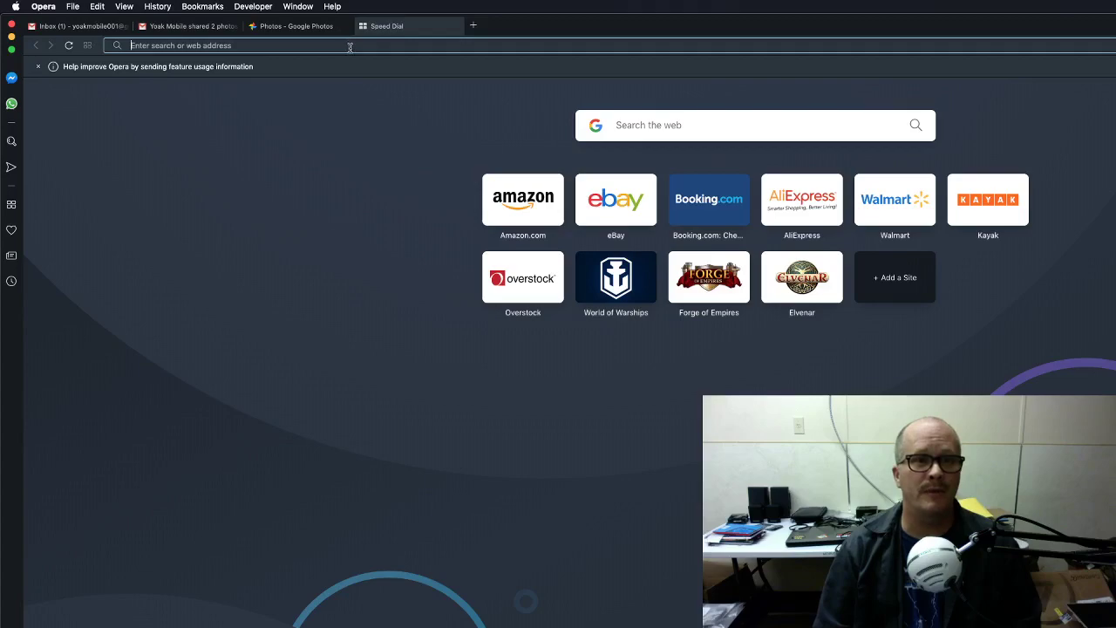
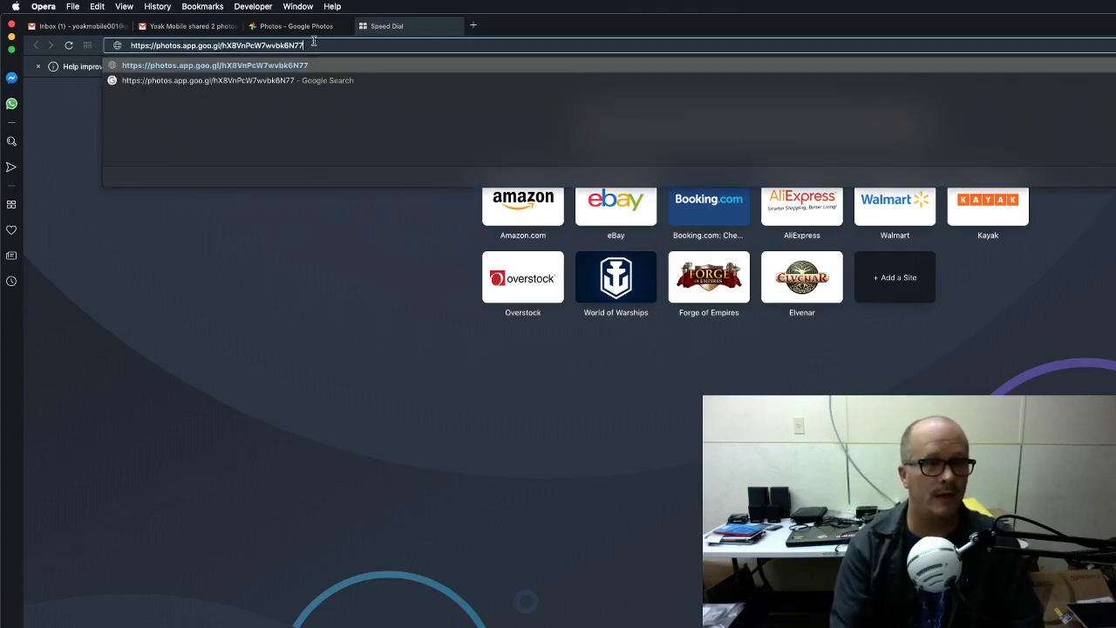
Open the pasted album link and let the shared album page load.
{"action": "key", "text": "Return"}
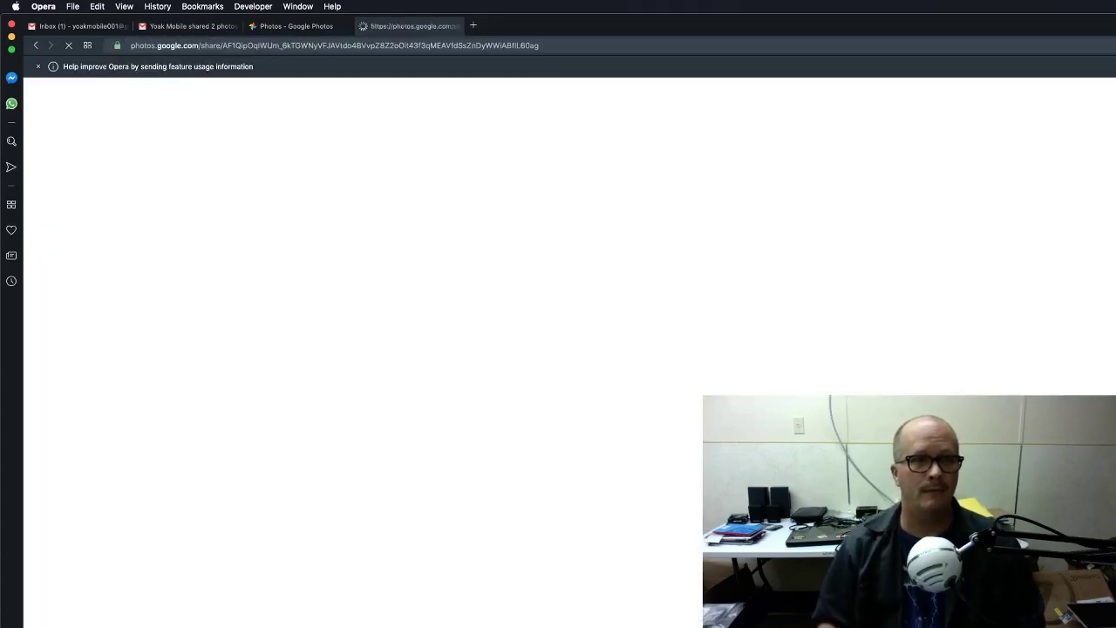